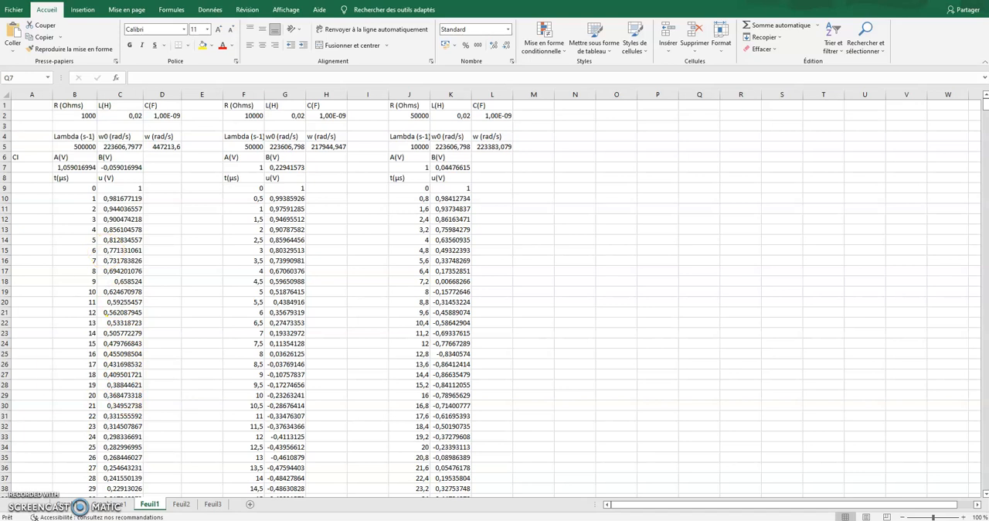
Insert an empty scatter chart with markers only on the Feuil1 sheet.
click(82, 10)
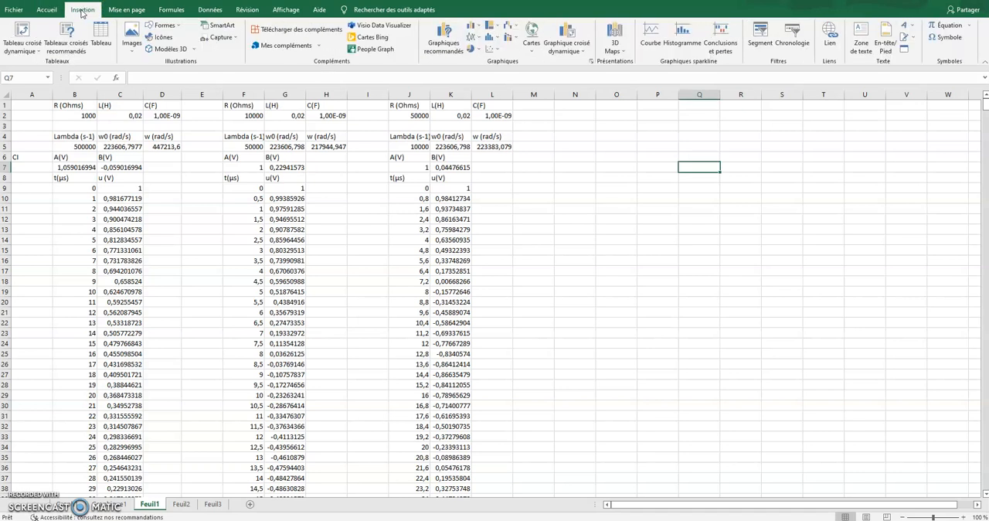
click(498, 52)
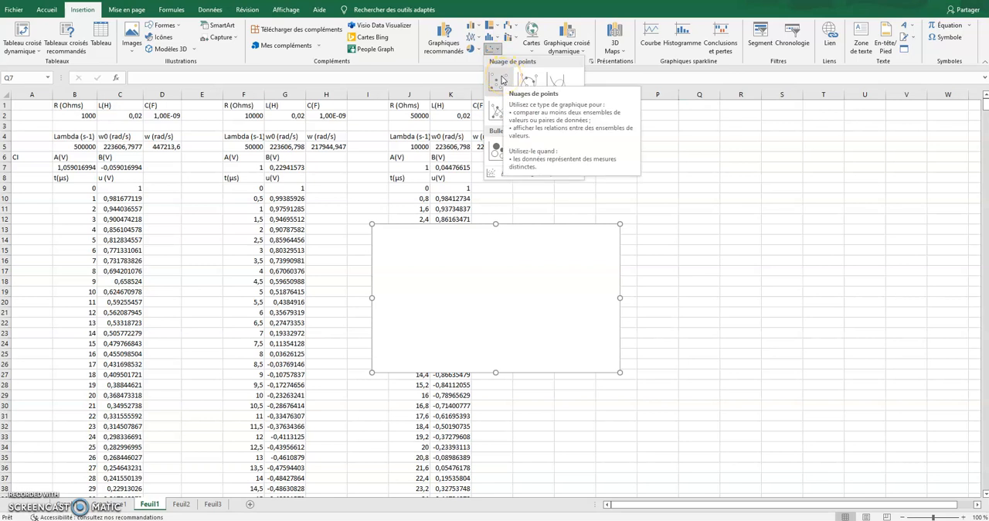
click(500, 81)
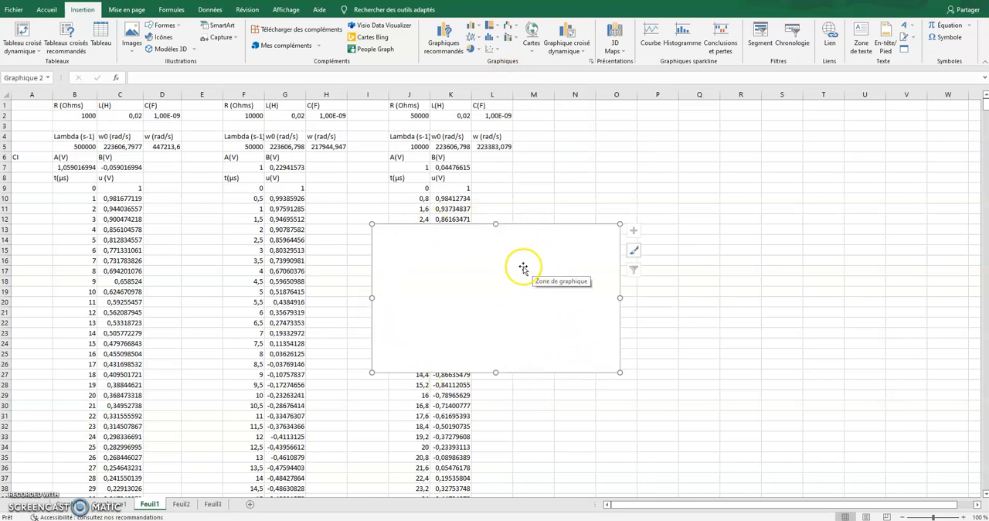
Move the empty chart to a new chart sheet named Graphique2.
right_click(486, 257)
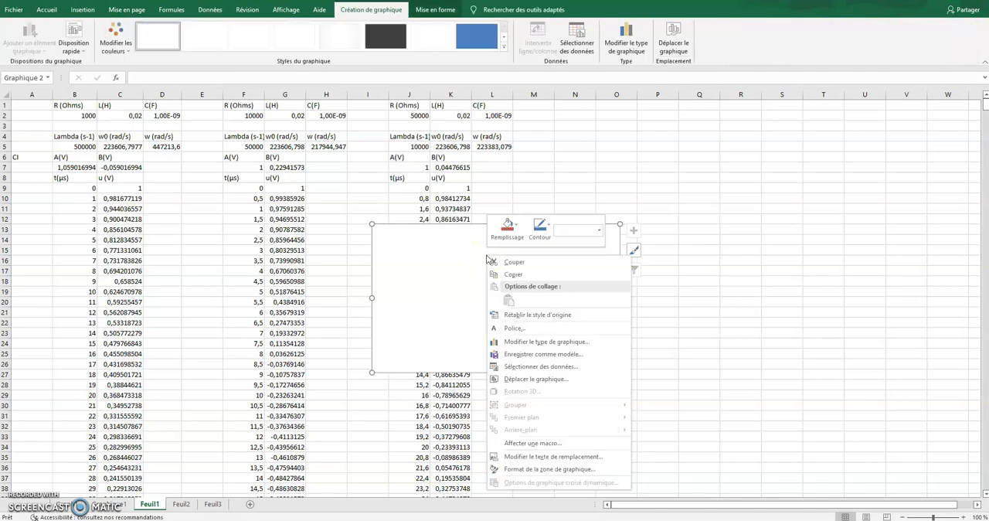
click(522, 380)
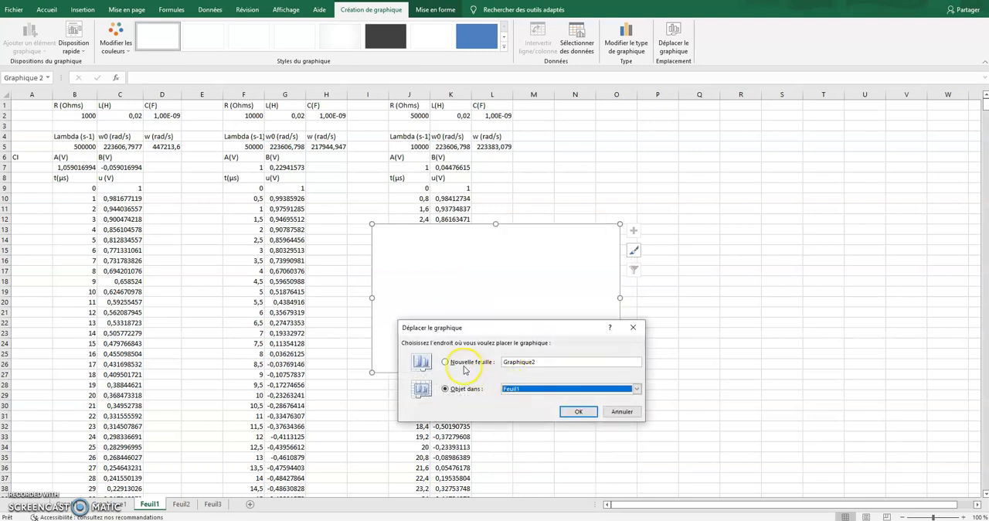
click(464, 366)
click(551, 362)
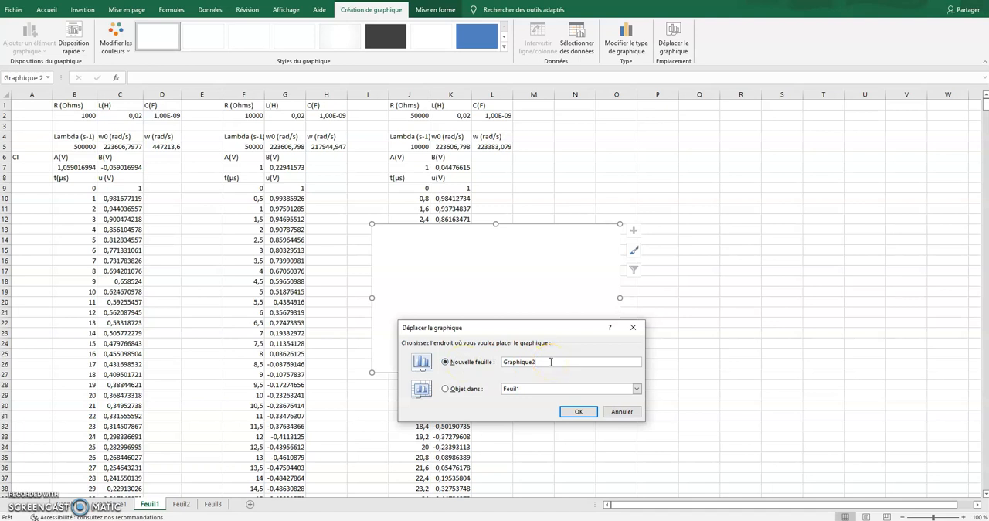
click(575, 412)
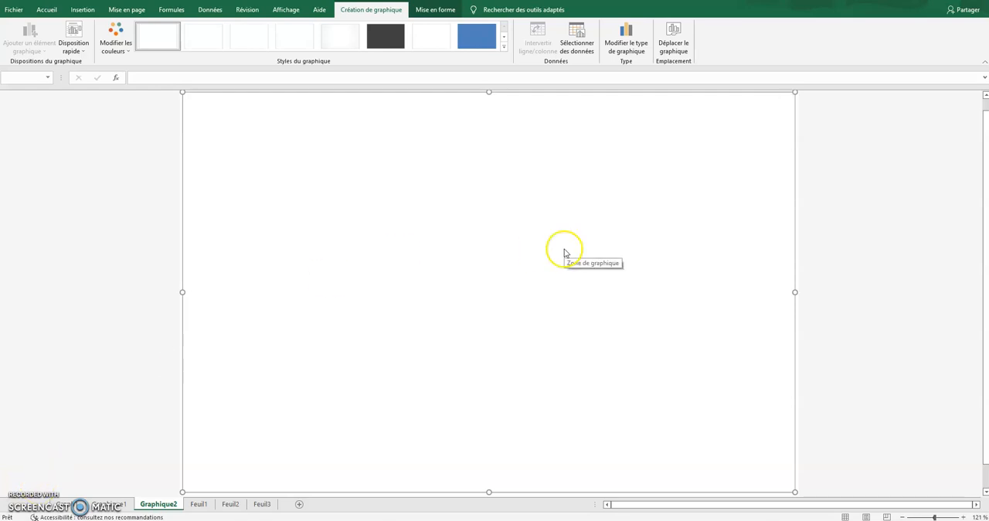
Add a data series named "Expérience 1" to the empty chart's data source.
click(486, 141)
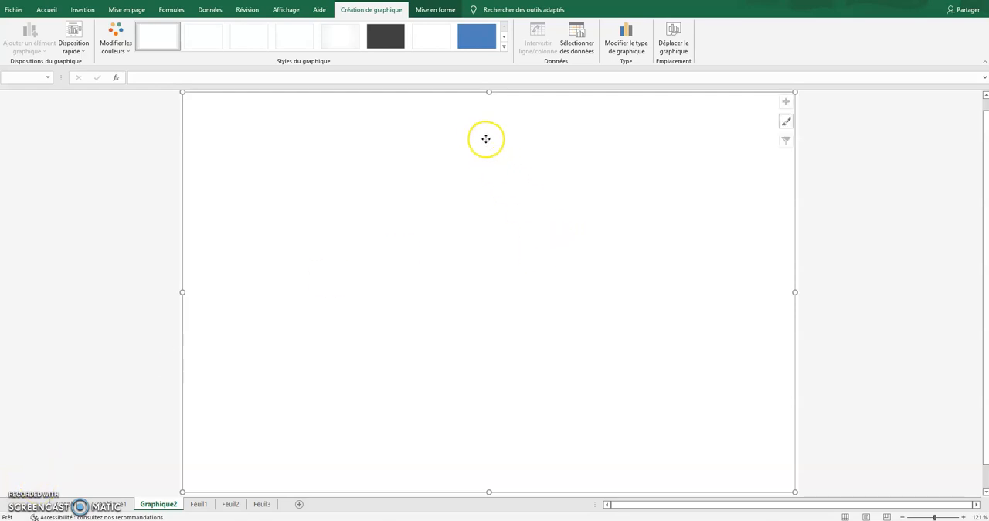
right_click(486, 142)
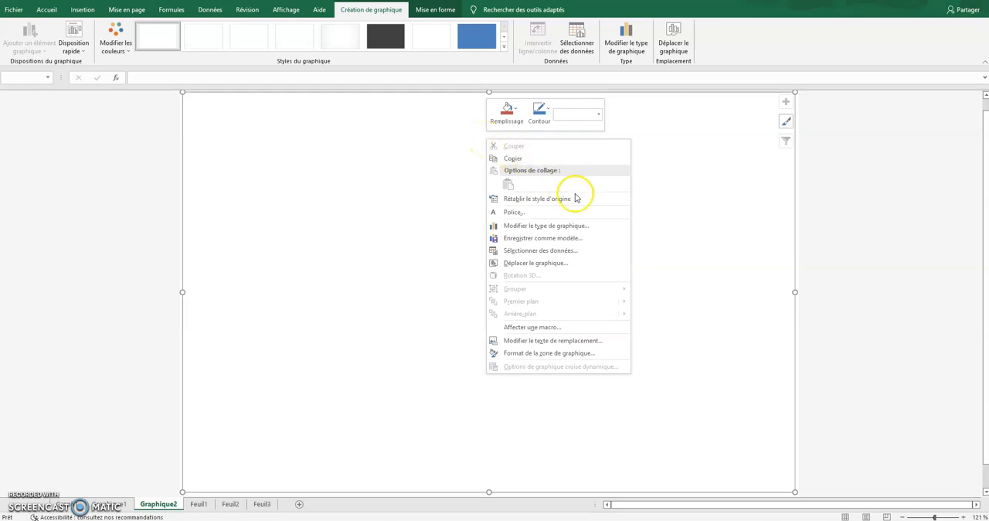
click(568, 258)
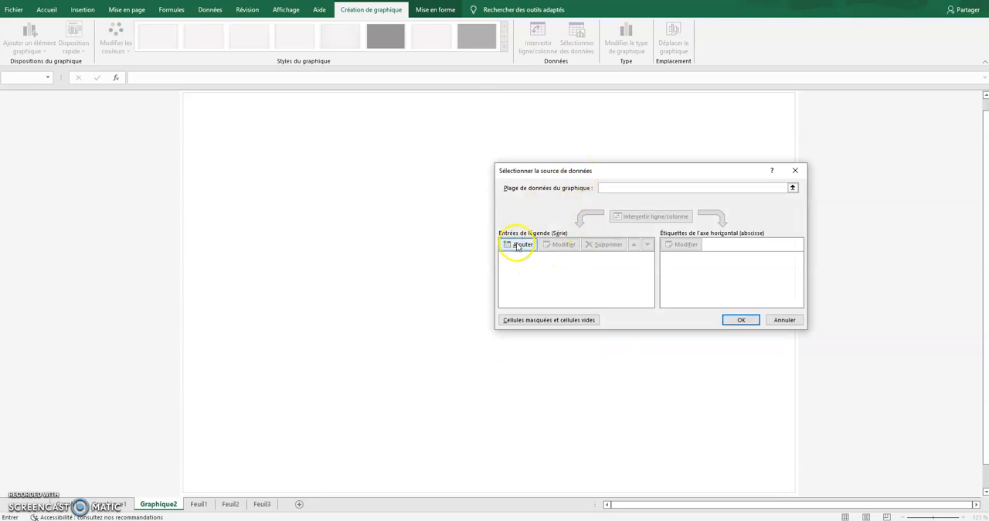
click(517, 245)
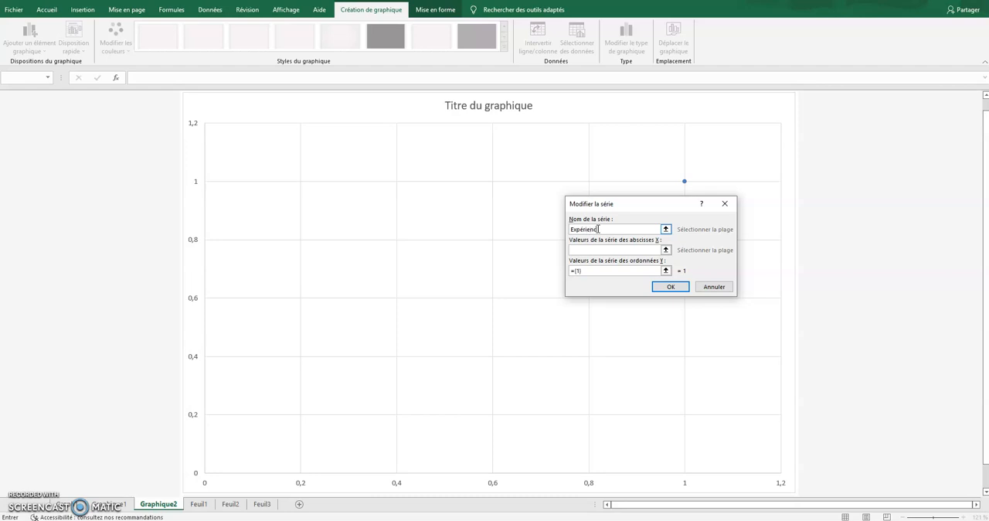
Set the X values of Expérience 1 to the time column range $B$9:$B$682 on Feuil1.
click(590, 250)
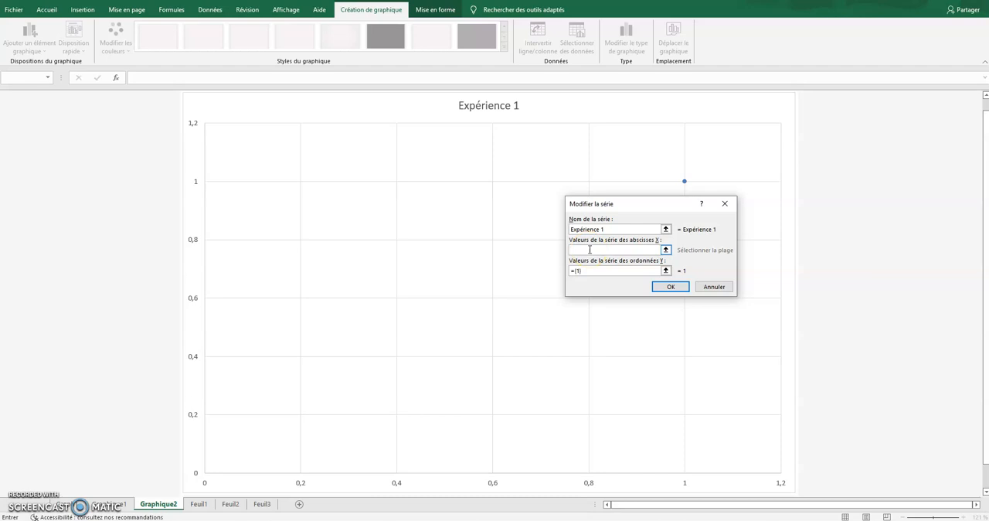
click(625, 251)
click(666, 251)
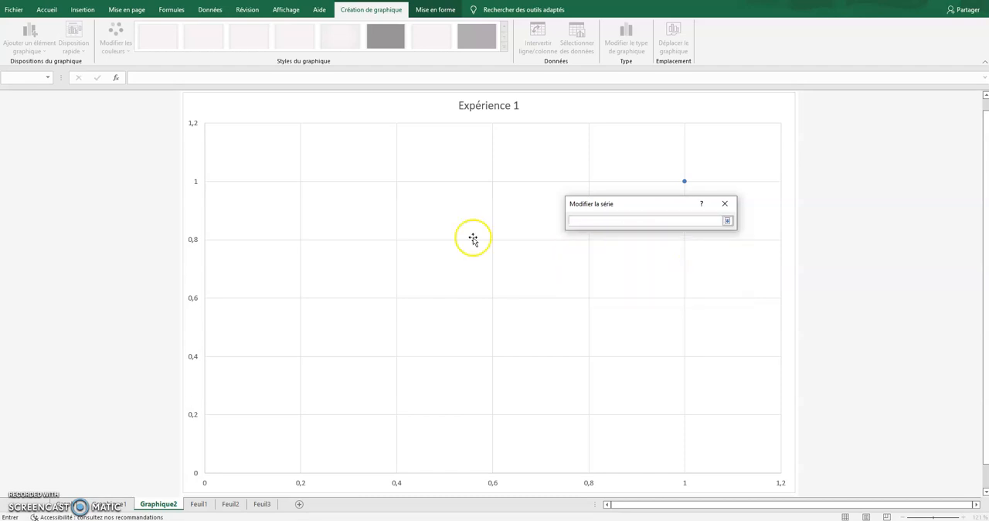
click(199, 504)
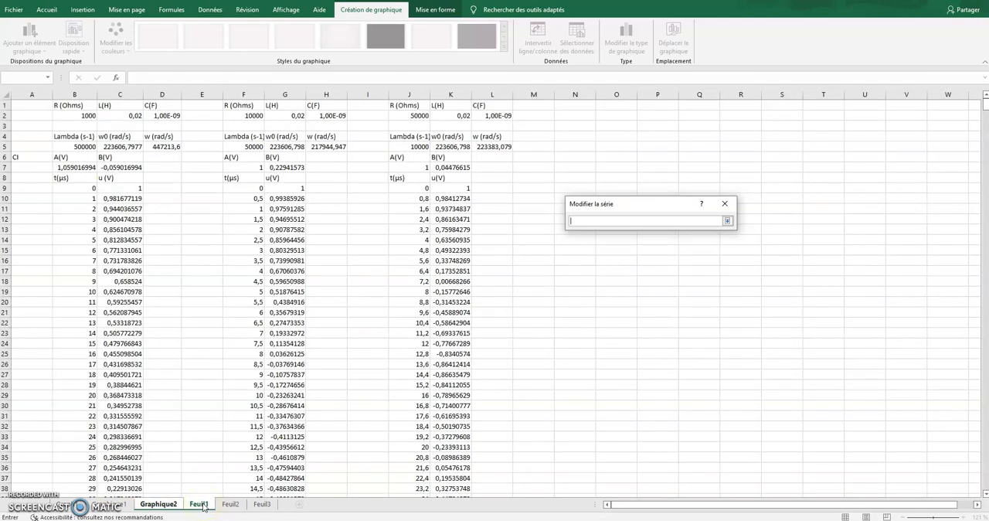
click(79, 187)
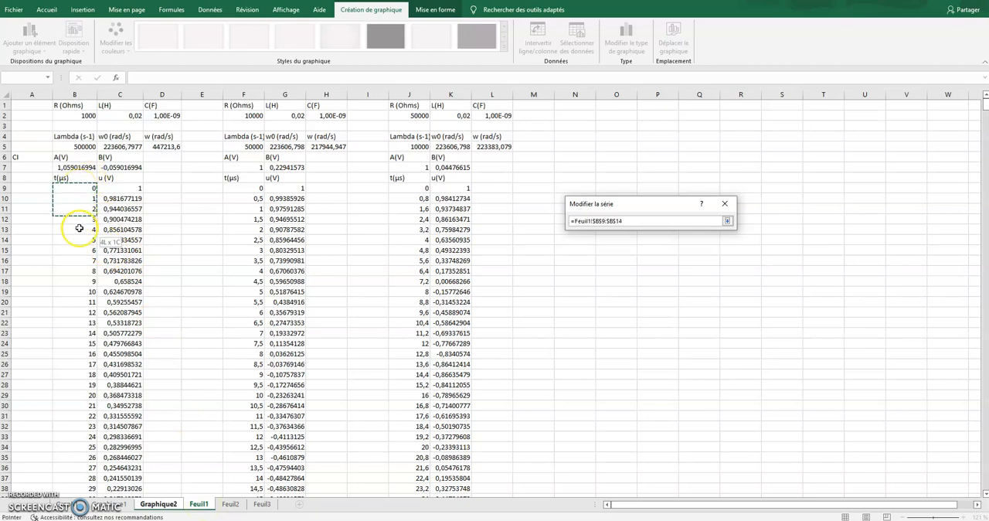
drag(91, 444, 85, 468)
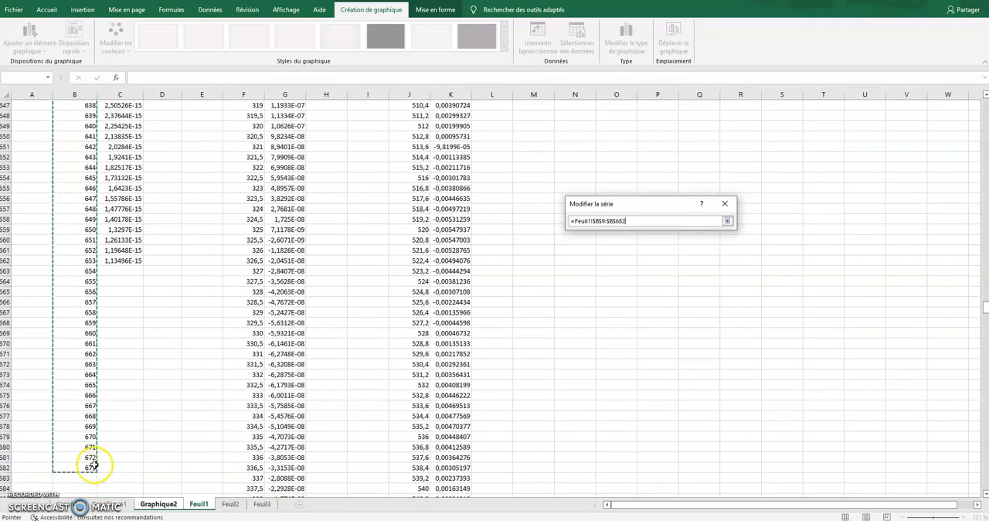
click(728, 221)
Set the Y values of Expérience 1 to the voltage column range $C$9:$C$662 on Feuil1.
click(594, 271)
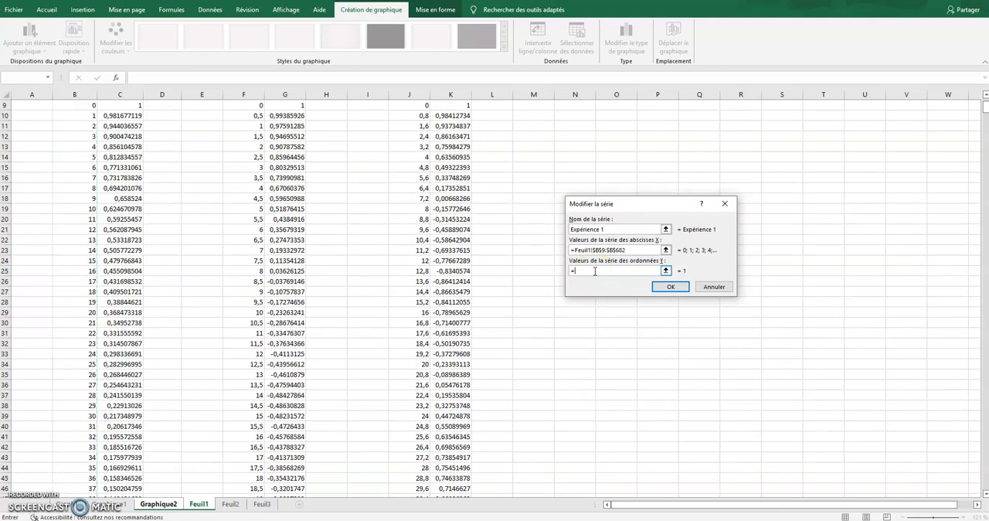
click(666, 271)
scroll(232, 178, up, 2)
click(130, 164)
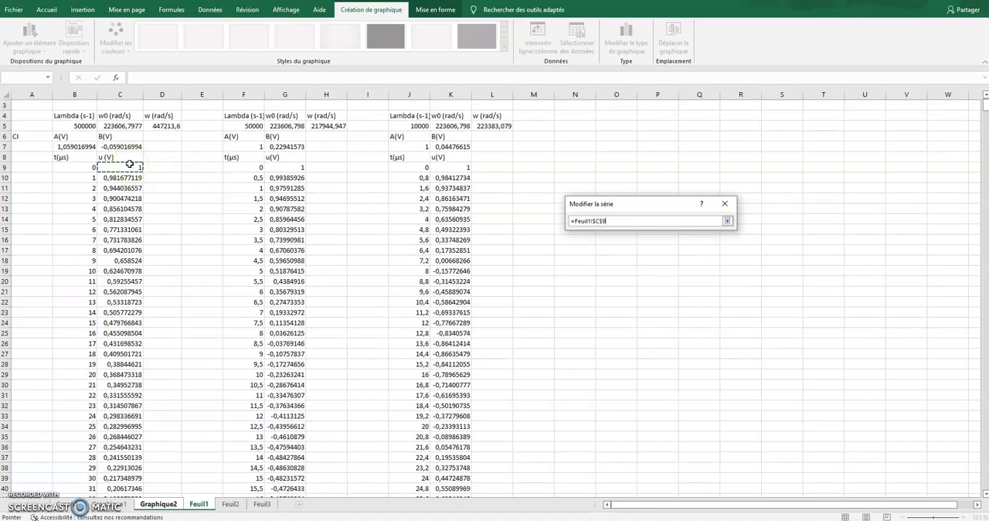
drag(130, 164, 133, 281)
click(727, 221)
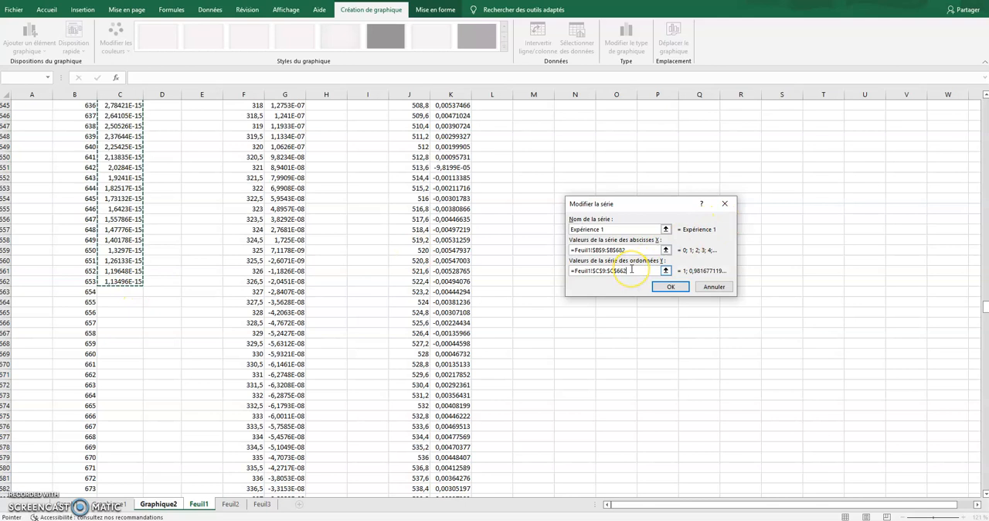
Correct the X range of Expérience 1 to $B$9:$B$662 and apply the series to the chart.
click(631, 270)
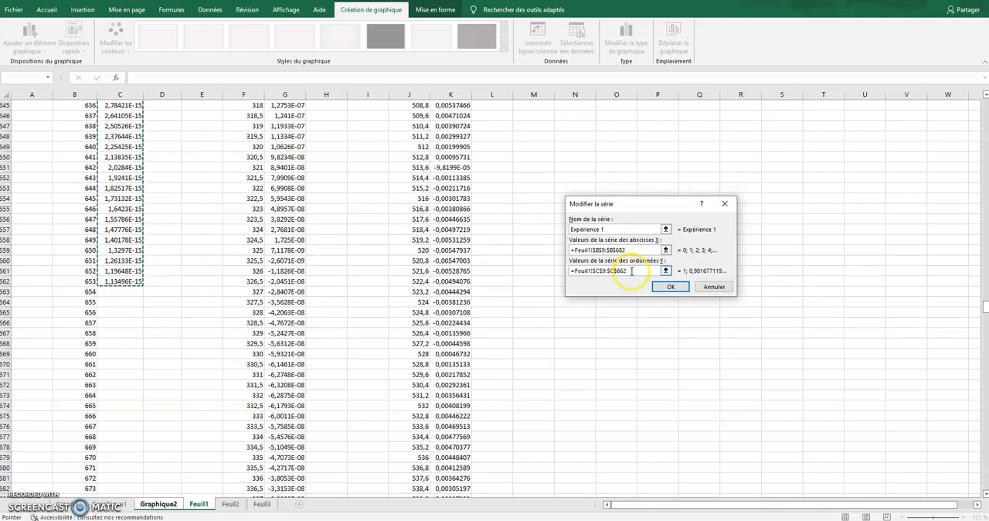
click(636, 249)
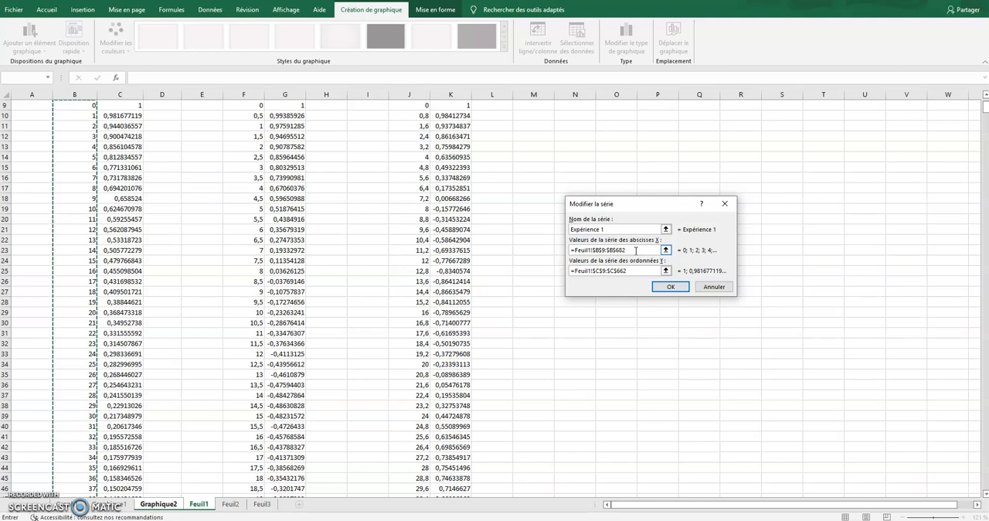
key(BackSpace)
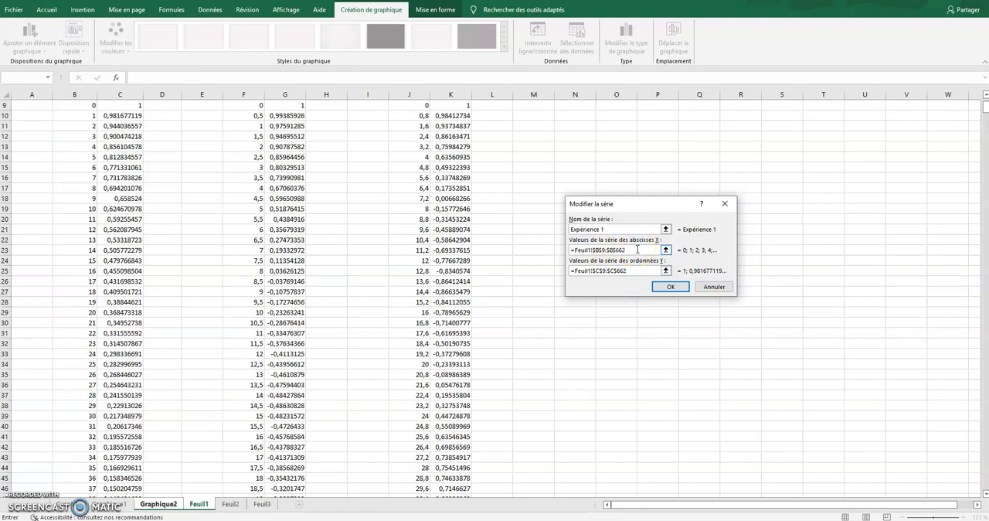
click(668, 287)
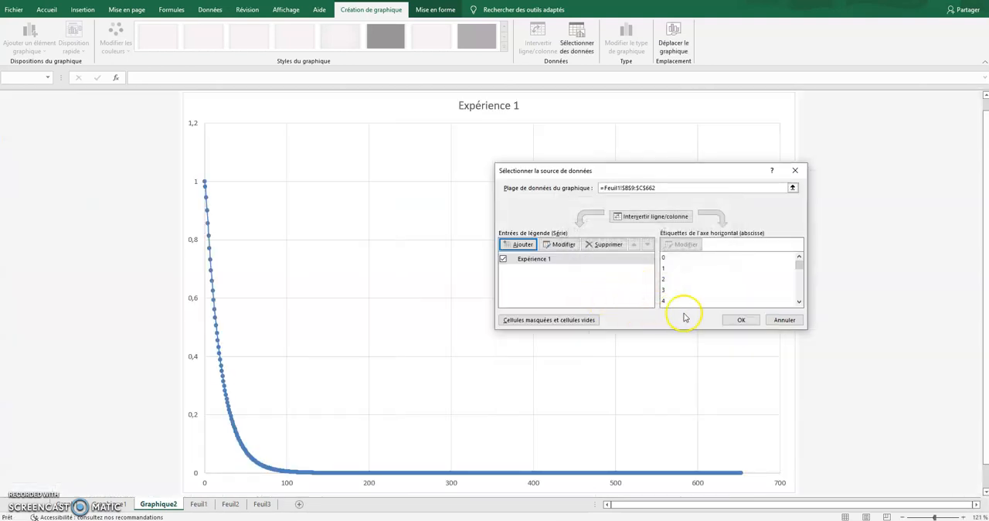
click(736, 320)
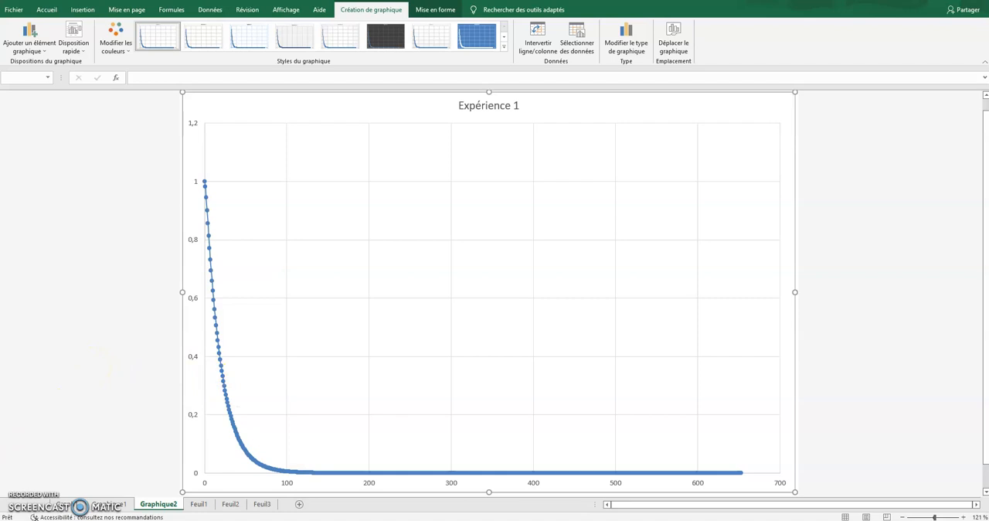
Add a second data series named "Expérience 2" to the chart's data source.
right_click(497, 194)
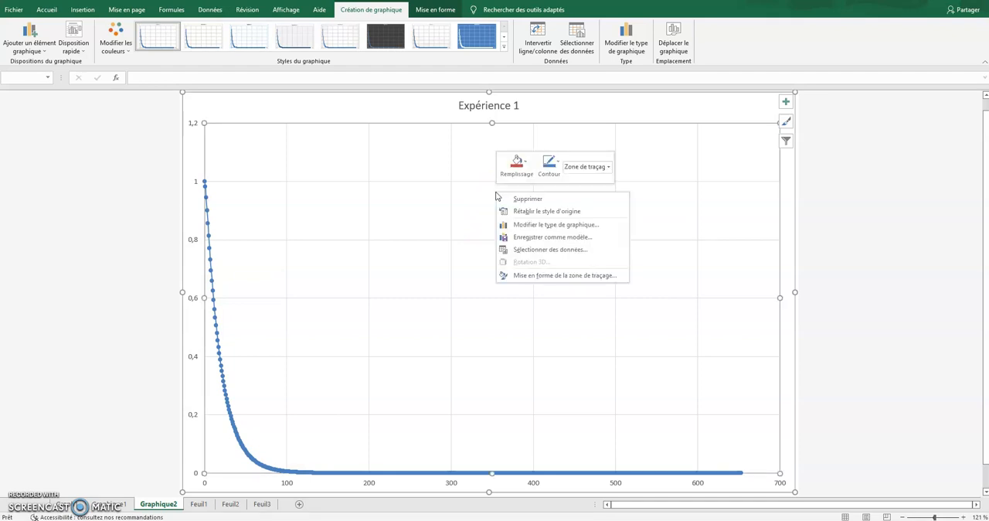
click(553, 250)
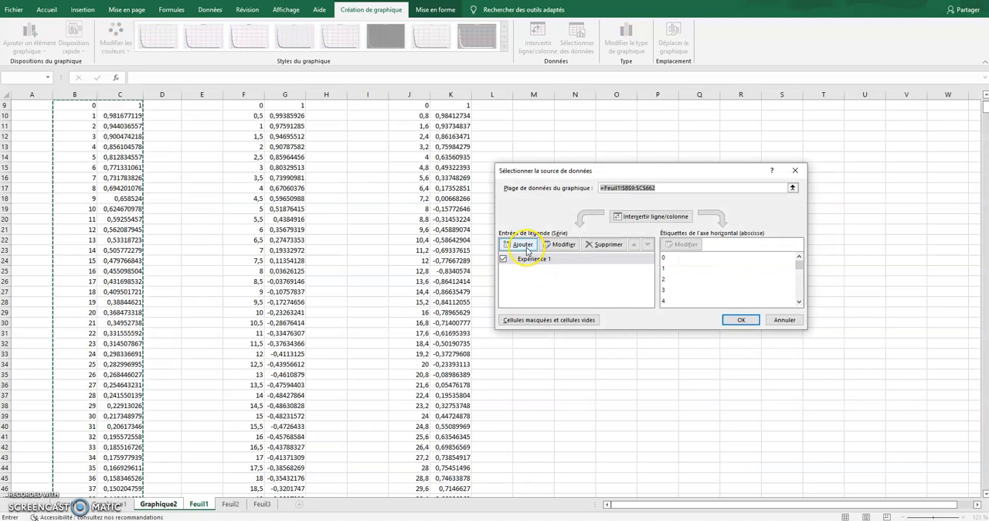
click(523, 245)
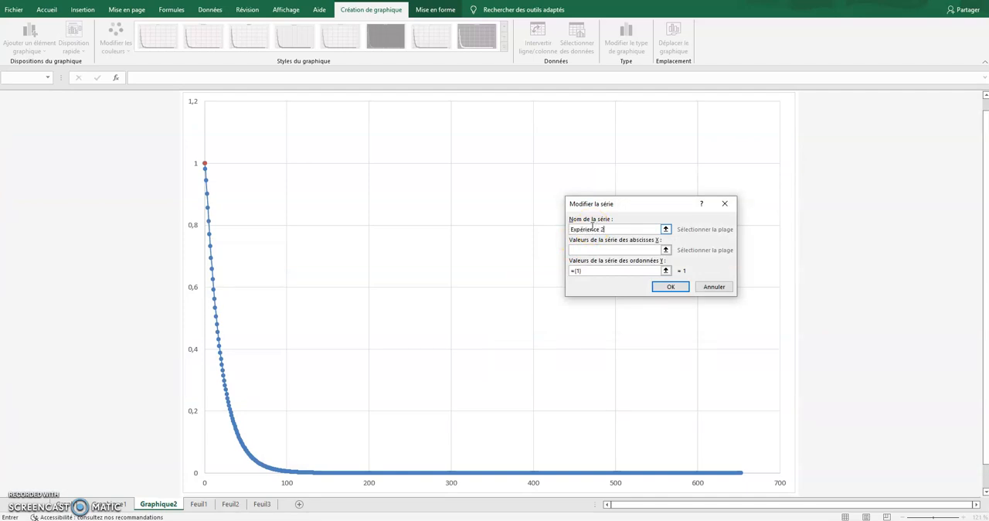
Set Expérience 2 to X values Feuil1!$J$9:$J$709 and Y values Feuil1!$K$9:$K$709, and apply the data source changes.
click(588, 250)
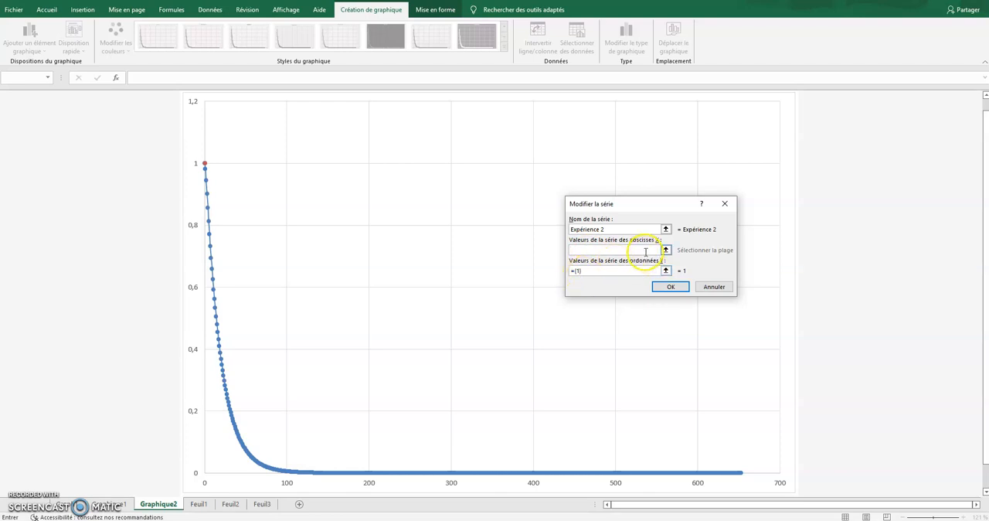
click(592, 250)
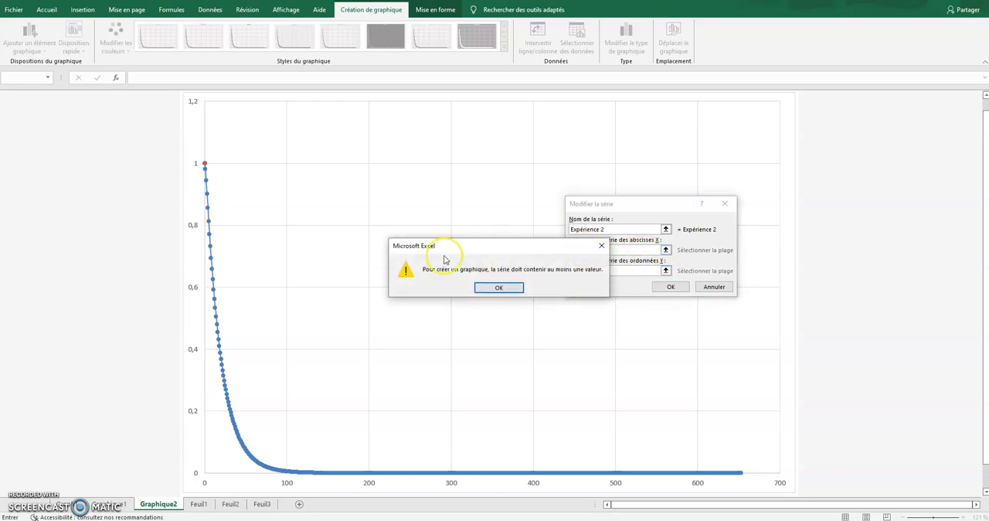
click(485, 289)
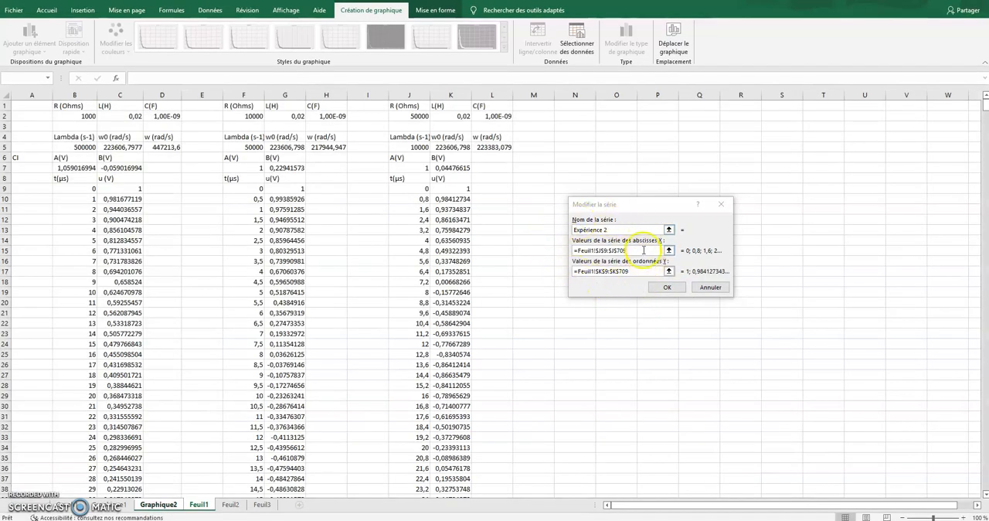
click(666, 288)
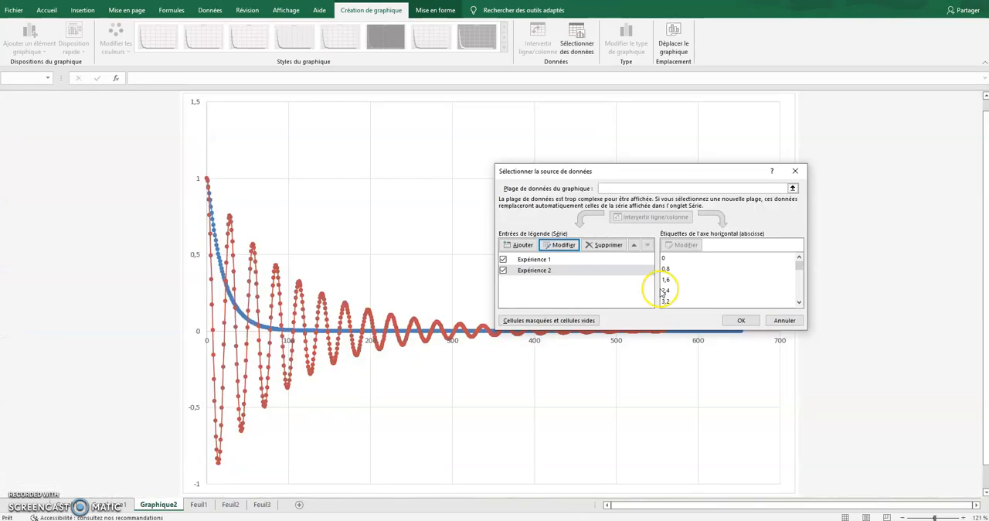
click(743, 320)
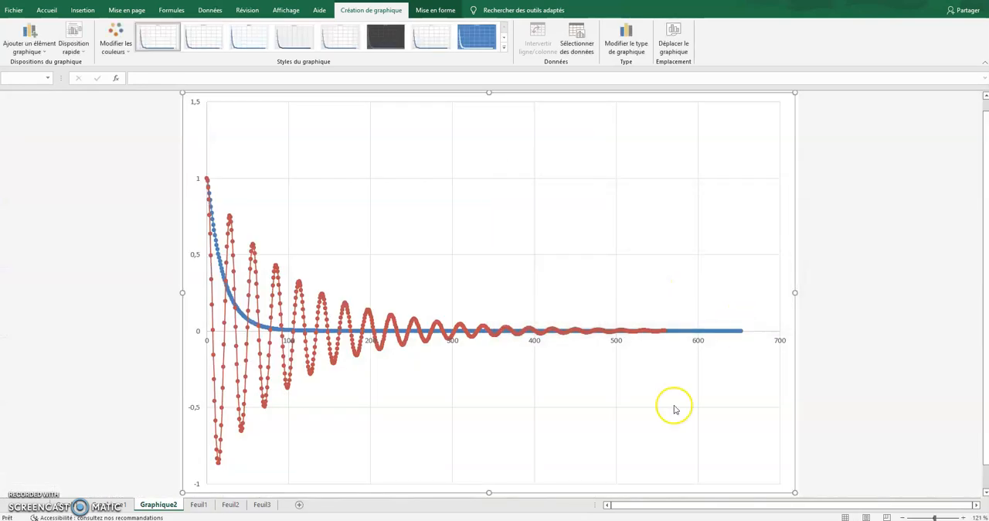